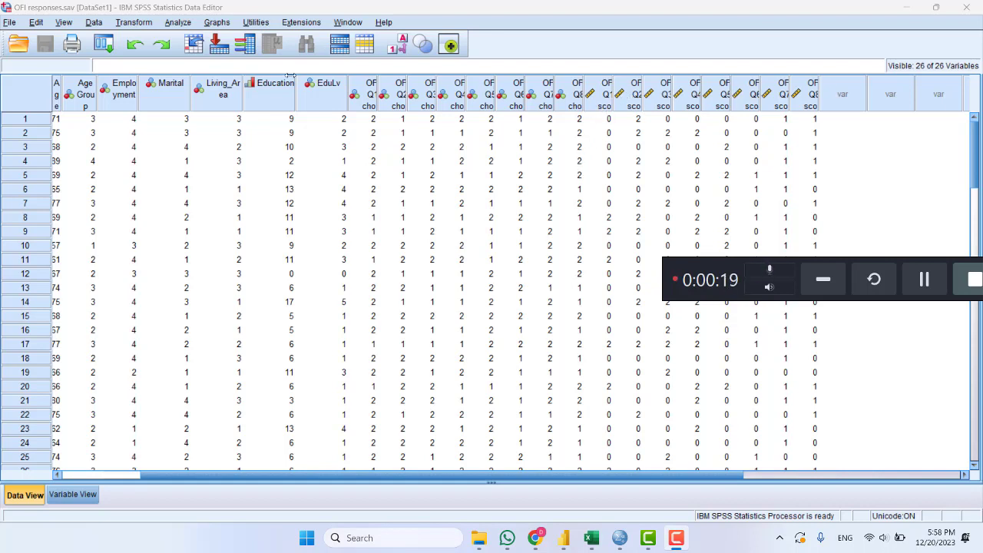
Open a Reliability Analysis, reset its previous settings and list the variables by name instead of label.
{"action": "left_click", "coordinate": [176, 22]}
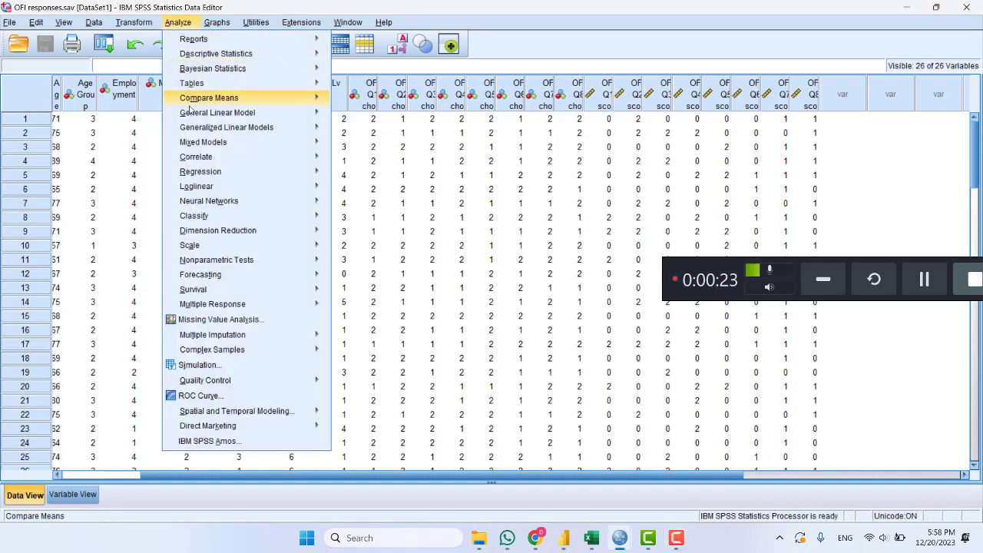
{"action": "mouse_move", "coordinate": [216, 248]}
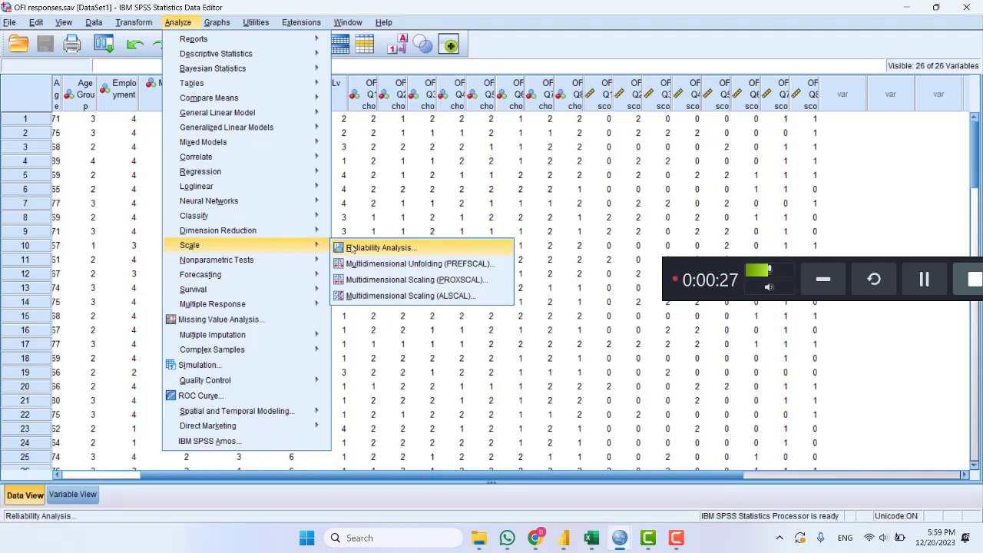
{"action": "left_click", "coordinate": [378, 248]}
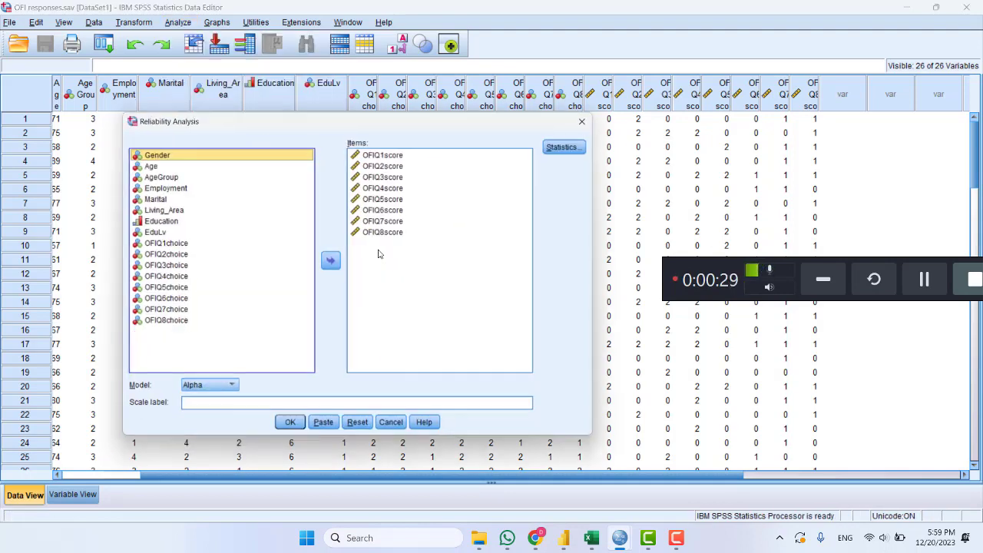
{"action": "left_click", "coordinate": [361, 431]}
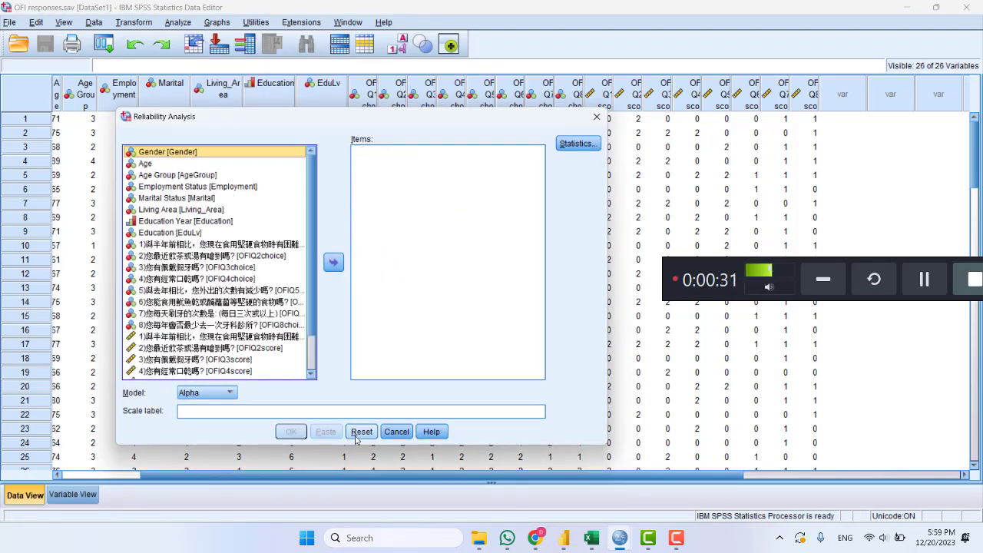
{"action": "scroll", "coordinate": [236, 312], "scroll_direction": "down", "scroll_amount": 2}
{"action": "right_click", "coordinate": [209, 224]}
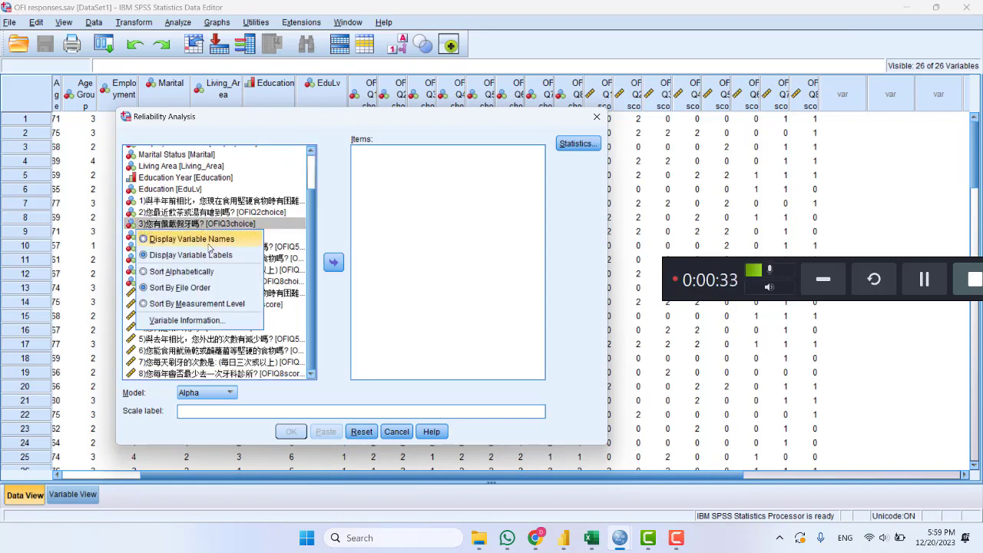
{"action": "left_click", "coordinate": [209, 247]}
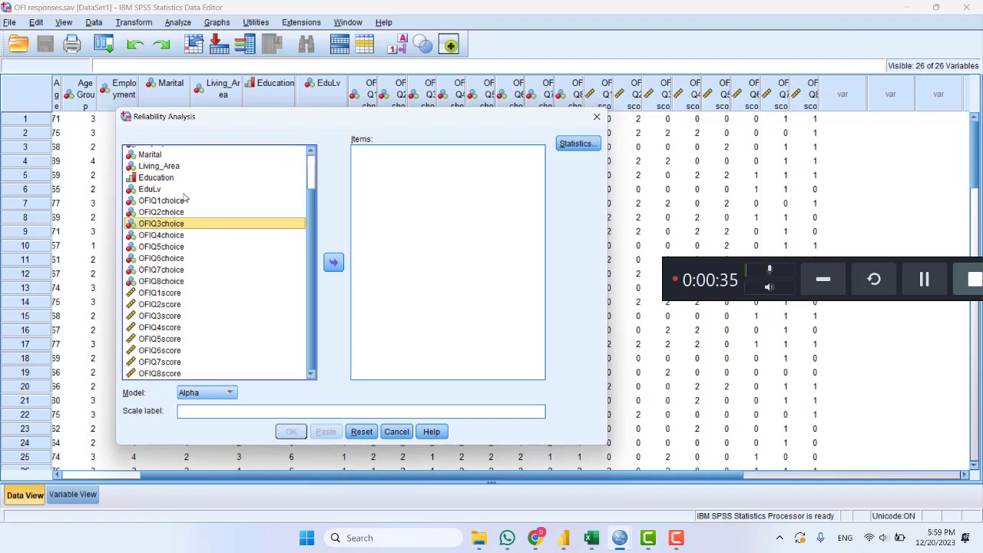
Add the eight variables OFIQ1score to OFIQ8score as the items of the reliability analysis.
{"action": "left_click", "coordinate": [180, 202]}
{"action": "left_click", "coordinate": [172, 294]}
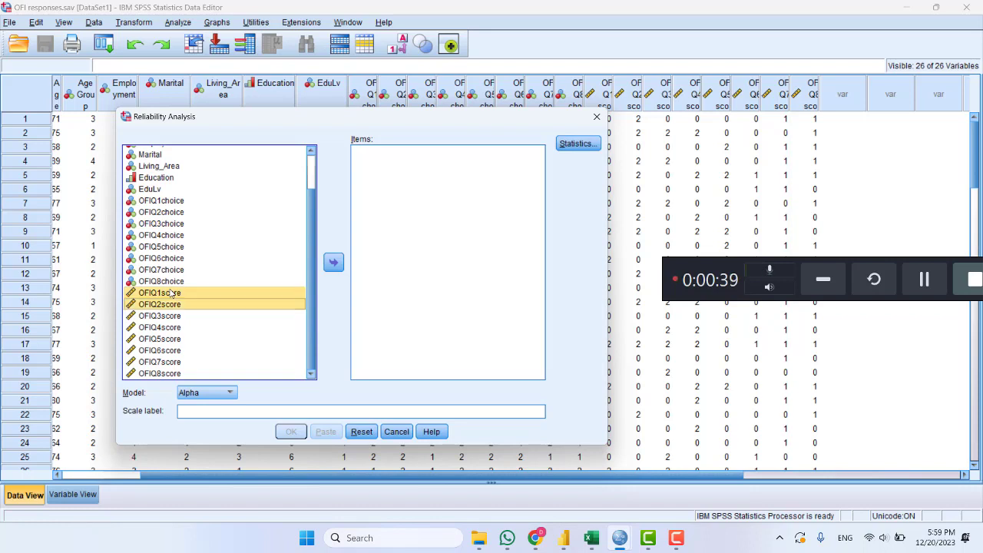
{"action": "key", "text": "shift+End"}
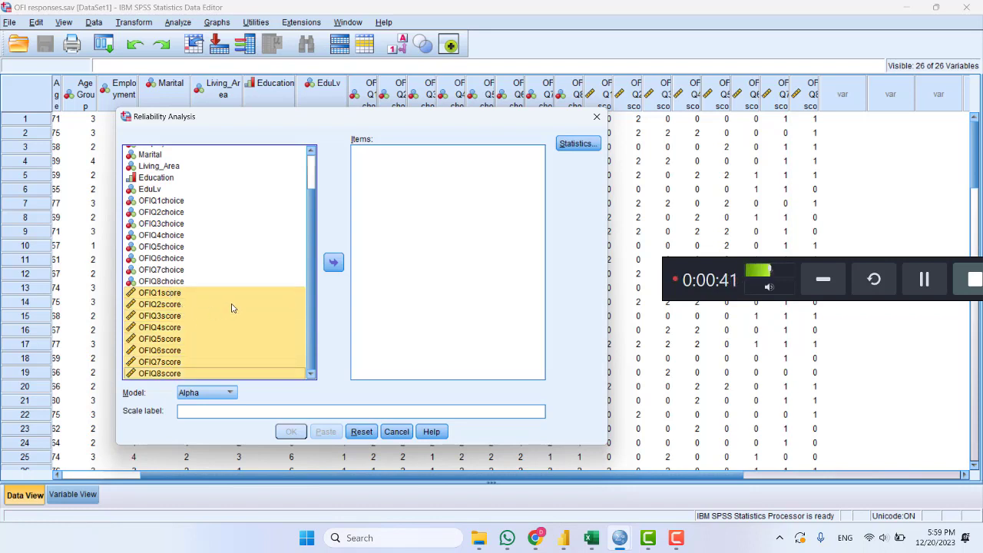
{"action": "left_click", "coordinate": [333, 262]}
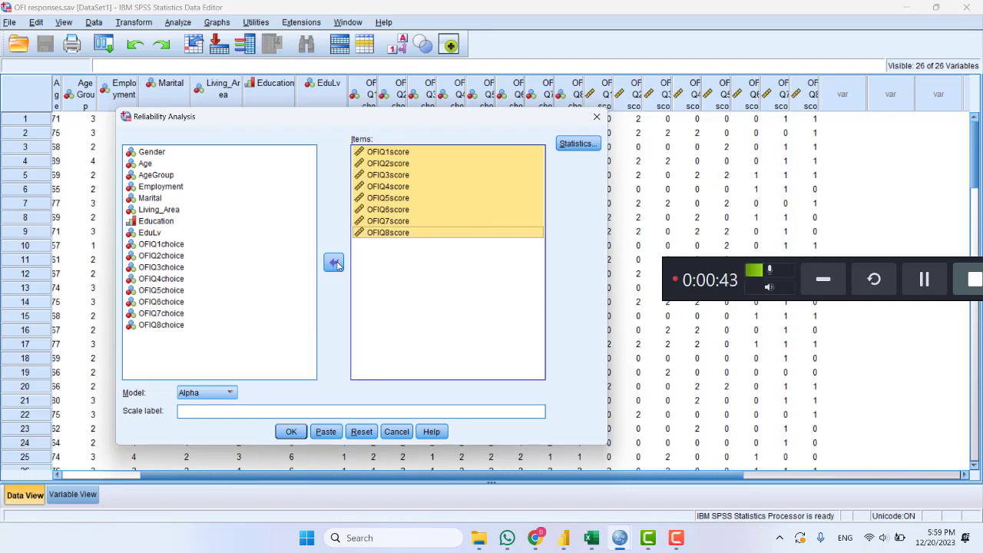
Request the scale-if-item-deleted descriptives and inter-item correlations, and run the reliability analysis with the Alpha model.
{"action": "left_click", "coordinate": [576, 144]}
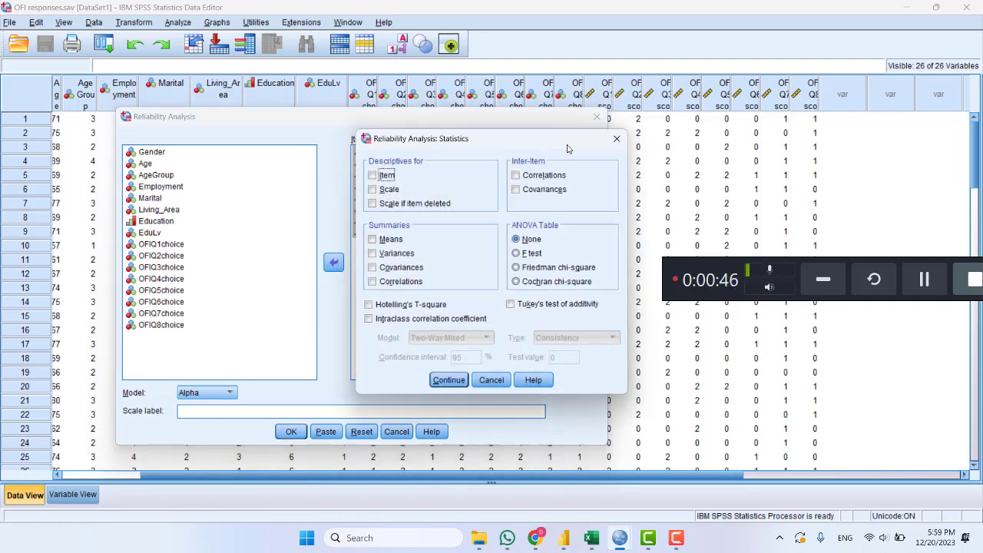
{"action": "left_click", "coordinate": [401, 204]}
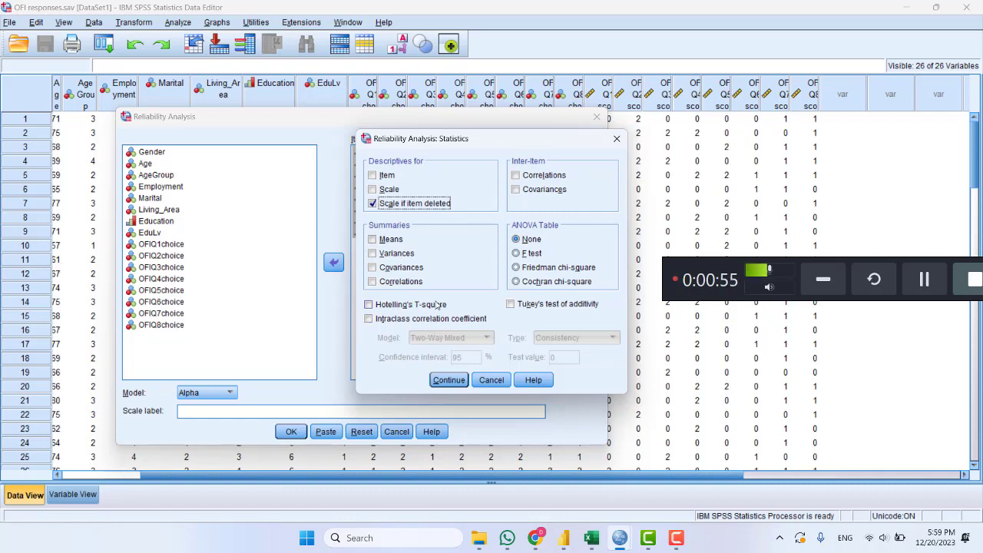
{"action": "left_click", "coordinate": [547, 177]}
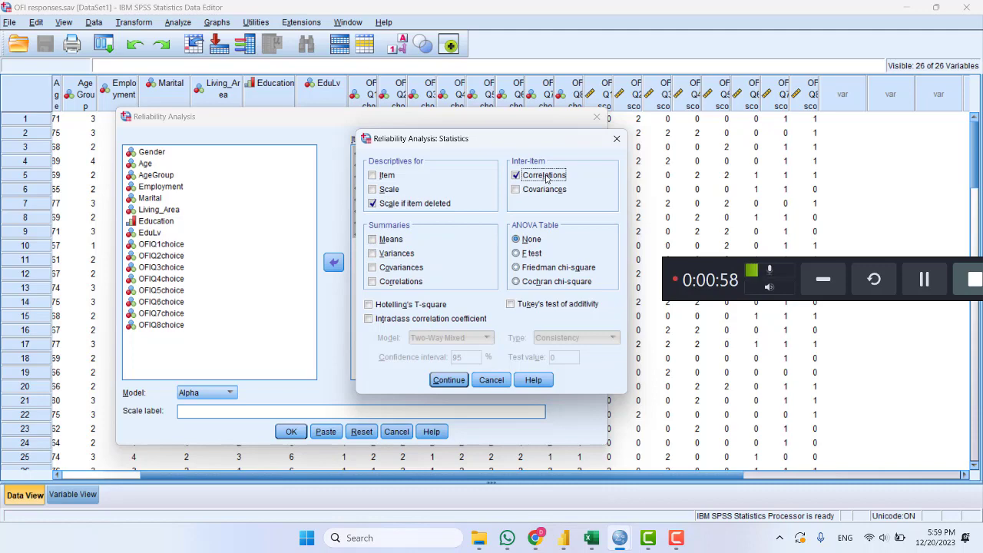
{"action": "left_click", "coordinate": [448, 384]}
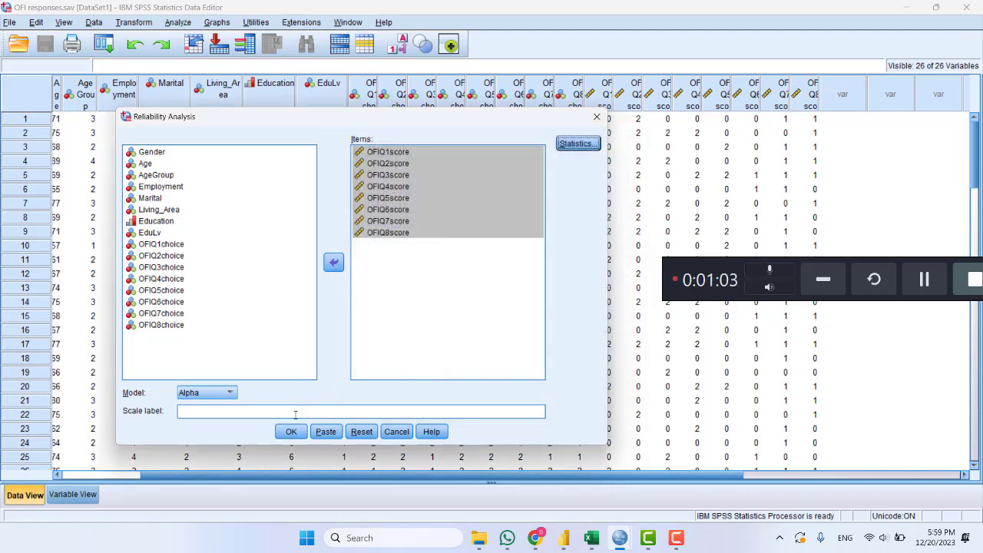
{"action": "left_click", "coordinate": [291, 432]}
Examine the reliability output: Cronbach's alpha, the inter-item correlation matrix and the alpha-if-item-deleted values in the item-total statistics.
{"action": "scroll", "coordinate": [298, 370], "scroll_direction": "down", "scroll_amount": 3}
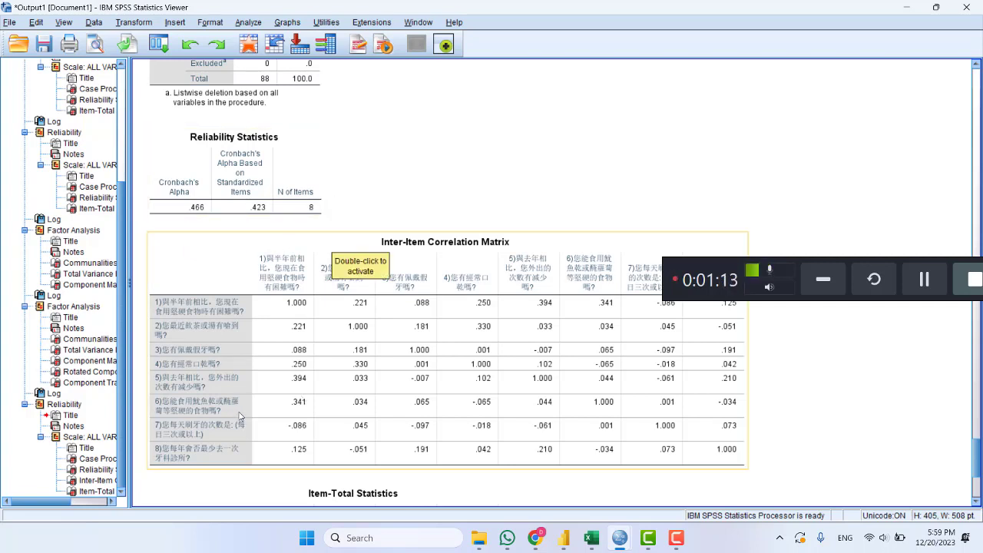
{"action": "left_click_drag", "start_coordinate": [845, 265], "coordinate": [829, 172]}
{"action": "left_click_drag", "start_coordinate": [826, 131], "coordinate": [820, 127]}
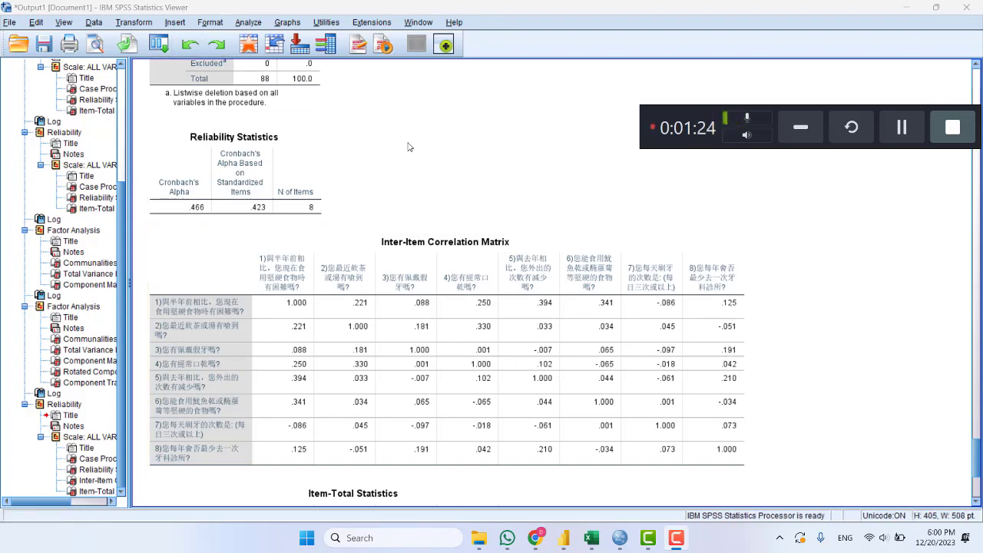
{"action": "scroll", "coordinate": [398, 192], "scroll_direction": "up", "scroll_amount": 7}
{"action": "scroll", "coordinate": [397, 261], "scroll_direction": "down", "scroll_amount": 5}
{"action": "scroll", "coordinate": [398, 273], "scroll_direction": "down", "scroll_amount": 5}
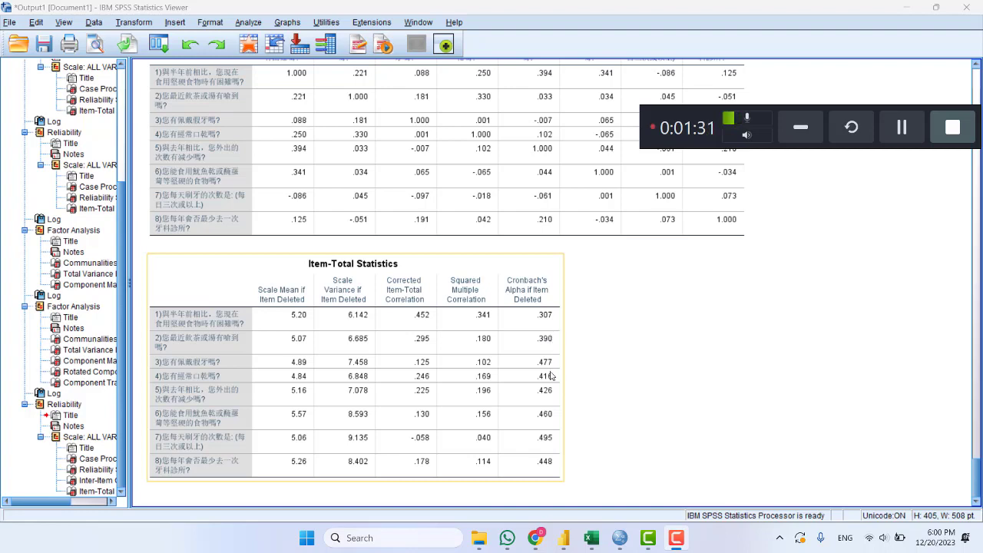
{"action": "scroll", "coordinate": [450, 277], "scroll_direction": "up", "scroll_amount": 3}
{"action": "scroll", "coordinate": [459, 312], "scroll_direction": "down", "scroll_amount": 3}
{"action": "scroll", "coordinate": [540, 380], "scroll_direction": "up", "scroll_amount": 6}
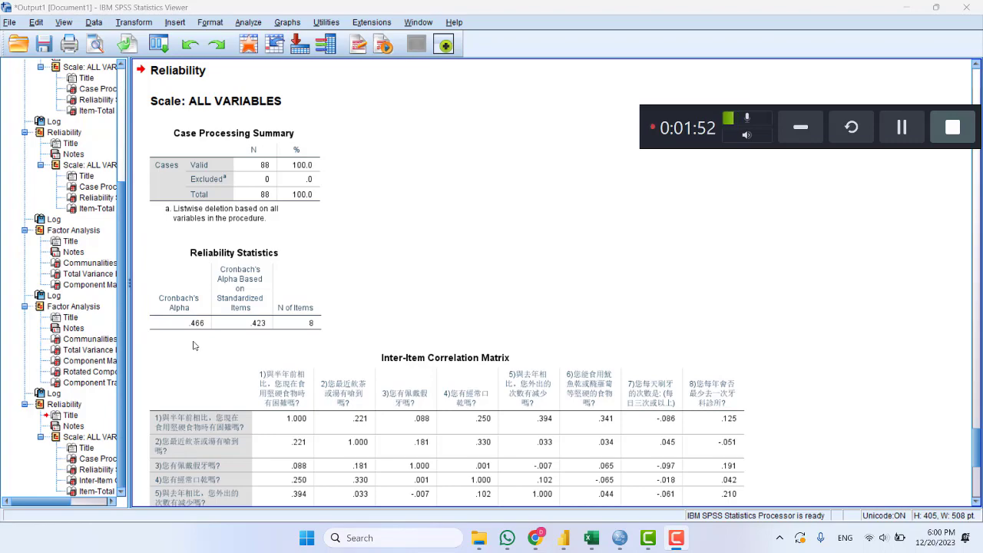
{"action": "scroll", "coordinate": [336, 310], "scroll_direction": "down", "scroll_amount": 5}
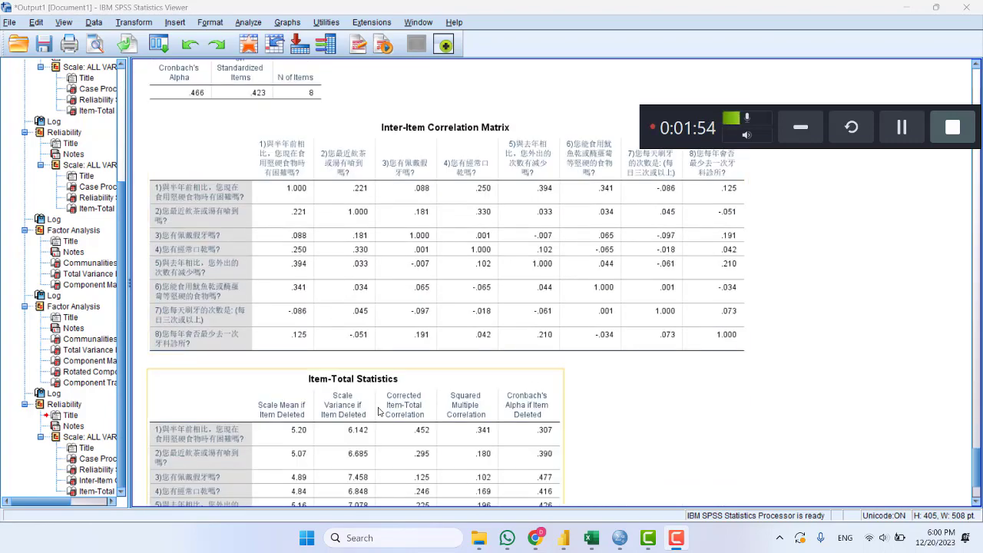
{"action": "scroll", "coordinate": [378, 412], "scroll_direction": "down", "scroll_amount": 3}
{"action": "scroll", "coordinate": [431, 449], "scroll_direction": "up", "scroll_amount": 8}
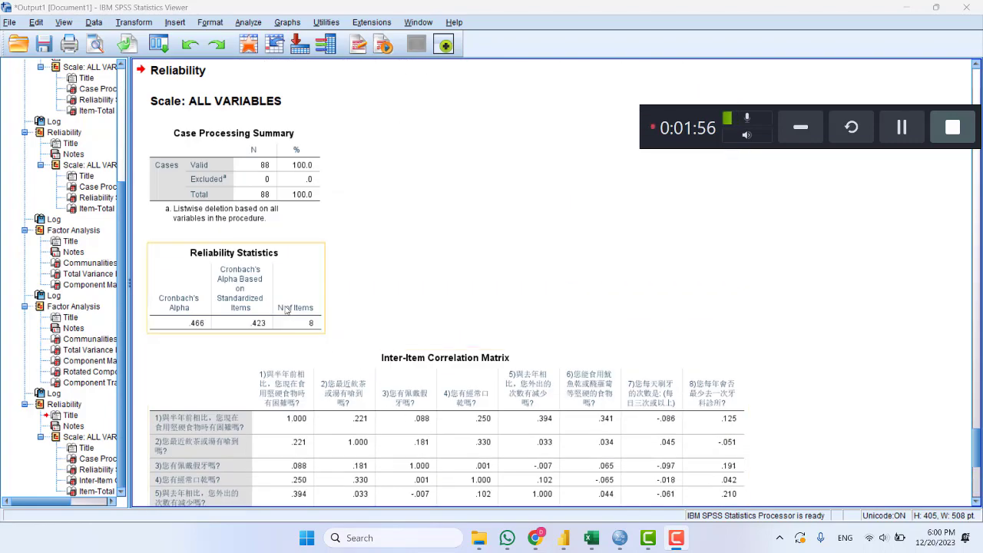
{"action": "scroll", "coordinate": [285, 309], "scroll_direction": "down", "scroll_amount": 5}
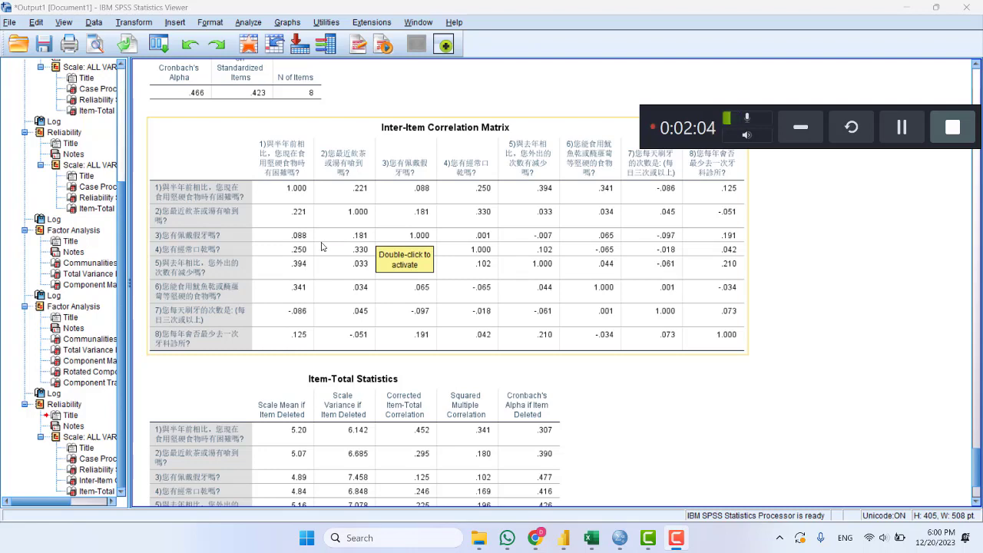
{"action": "scroll", "coordinate": [322, 246], "scroll_direction": "up", "scroll_amount": 5}
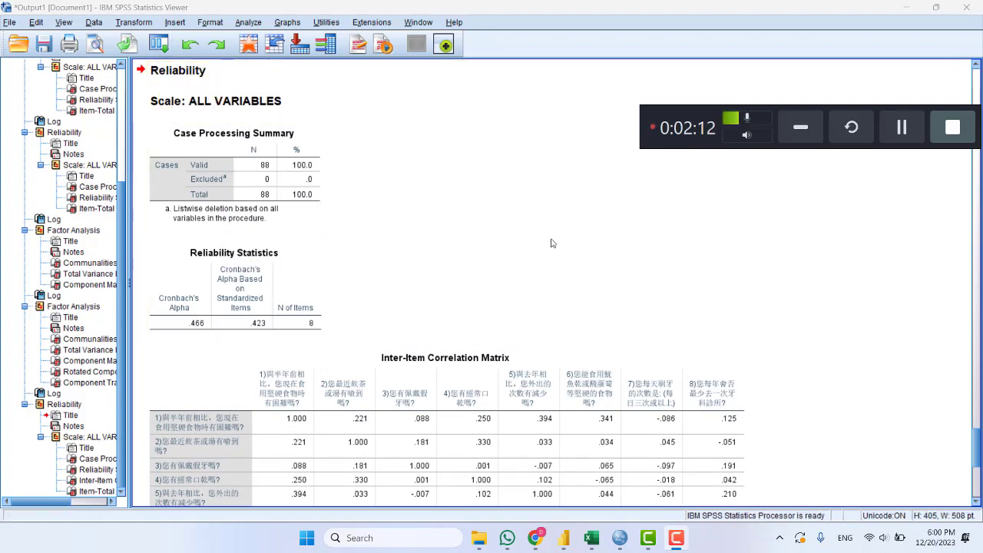
{"action": "scroll", "coordinate": [551, 243], "scroll_direction": "down", "scroll_amount": 5}
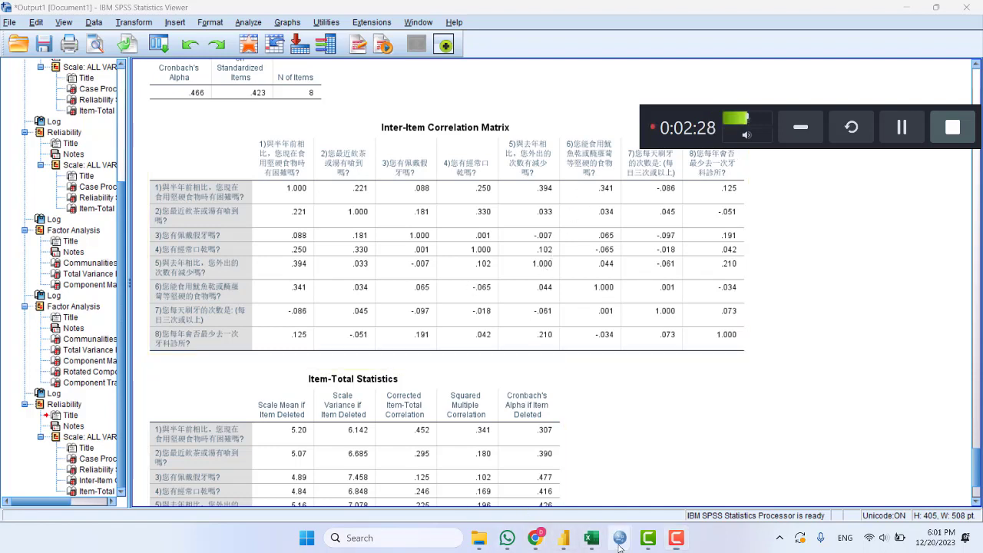
Return to the OFI responses dataset and open a Factor Analysis from the dimension reduction procedures.
{"action": "mouse_move", "coordinate": [620, 547]}
{"action": "left_click", "coordinate": [683, 419]}
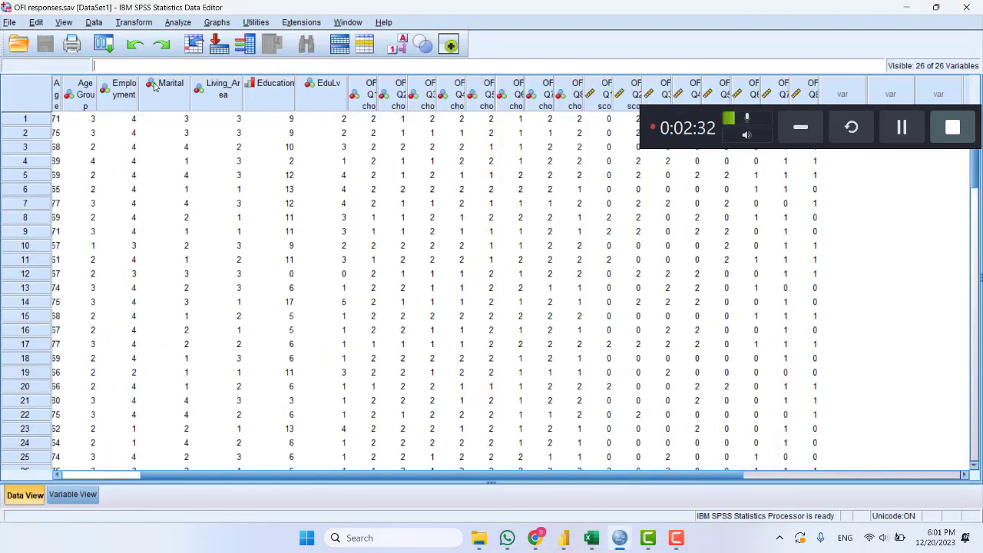
{"action": "left_click", "coordinate": [179, 22]}
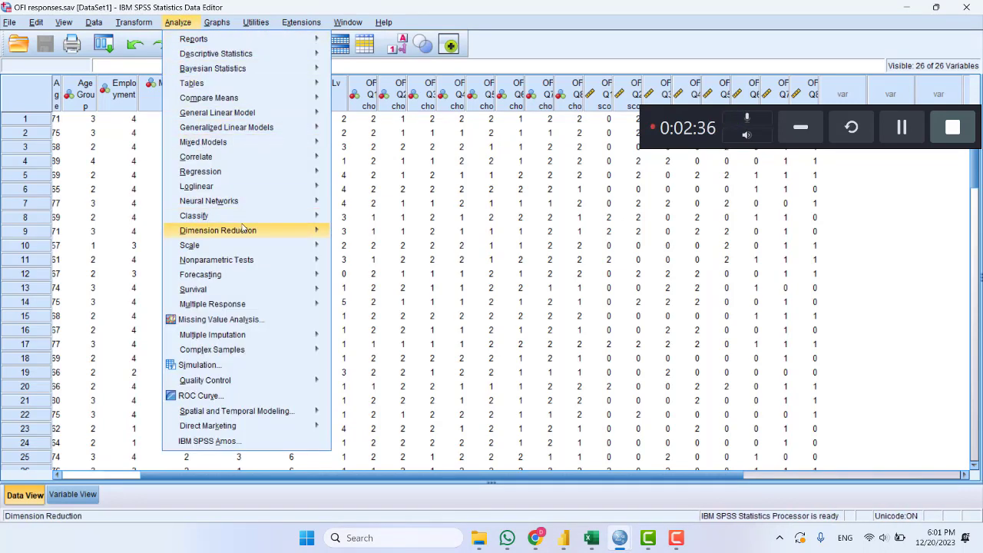
{"action": "mouse_move", "coordinate": [256, 235]}
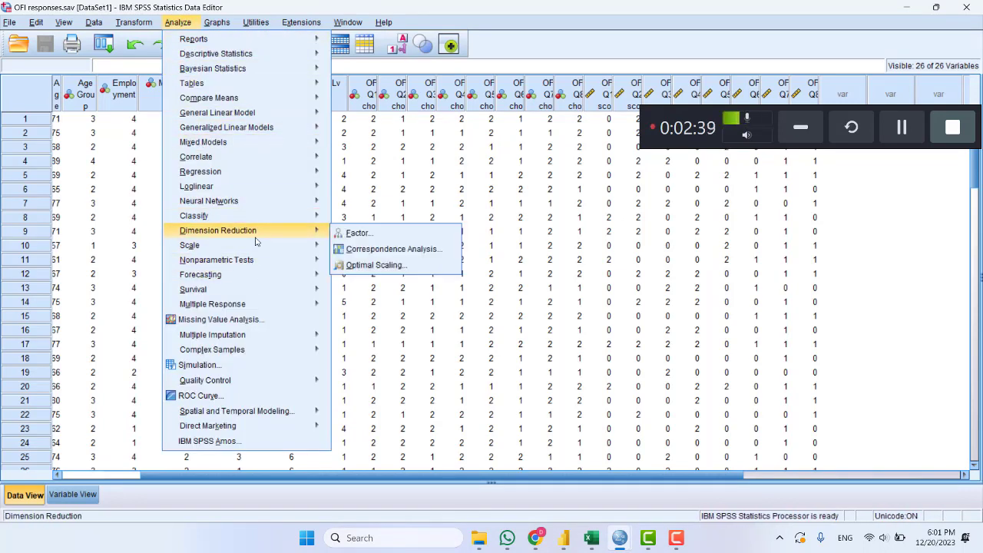
{"action": "left_click", "coordinate": [361, 233]}
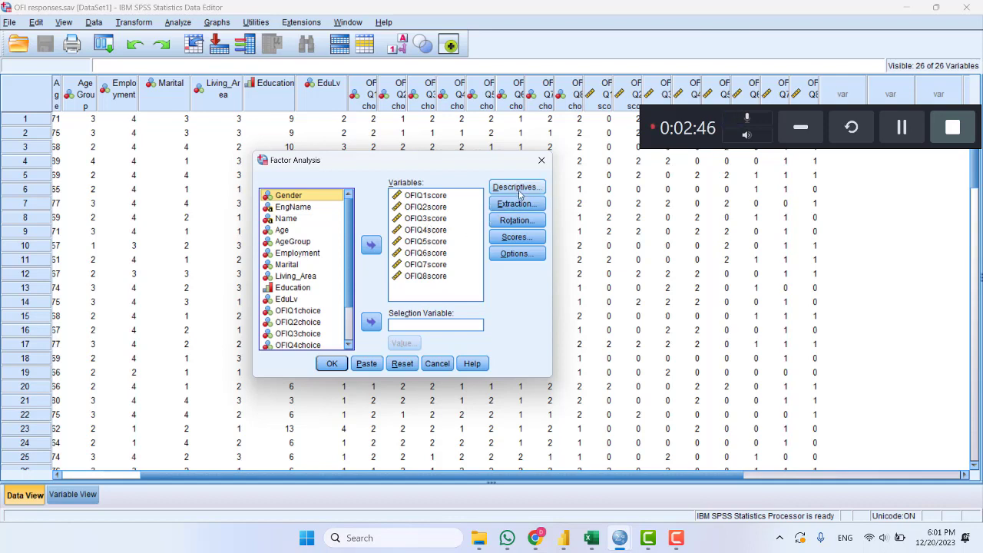
Review the missing-value and coefficient options, factor score settings and rotation method of the factor analysis.
{"action": "left_click", "coordinate": [517, 255]}
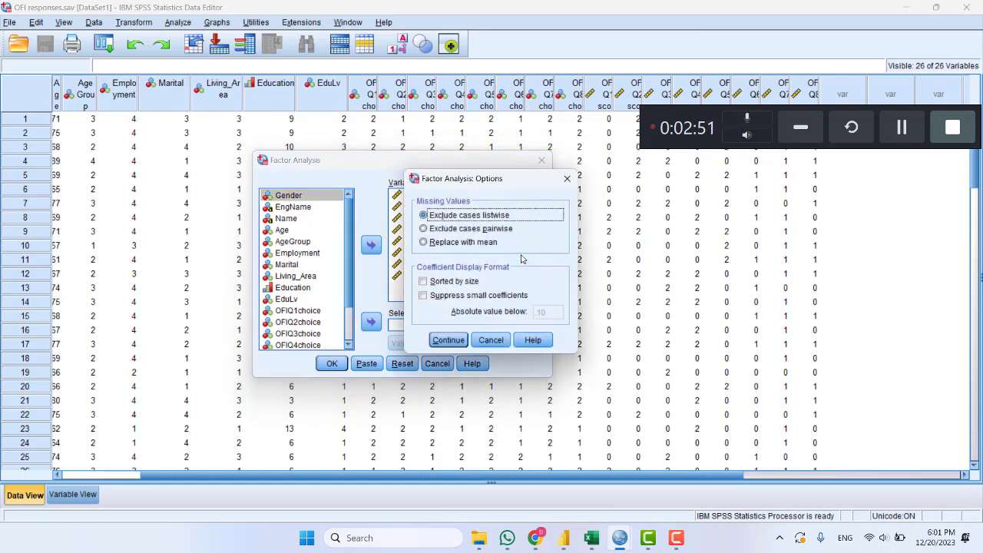
{"action": "left_click", "coordinate": [489, 341]}
{"action": "left_click", "coordinate": [514, 237]}
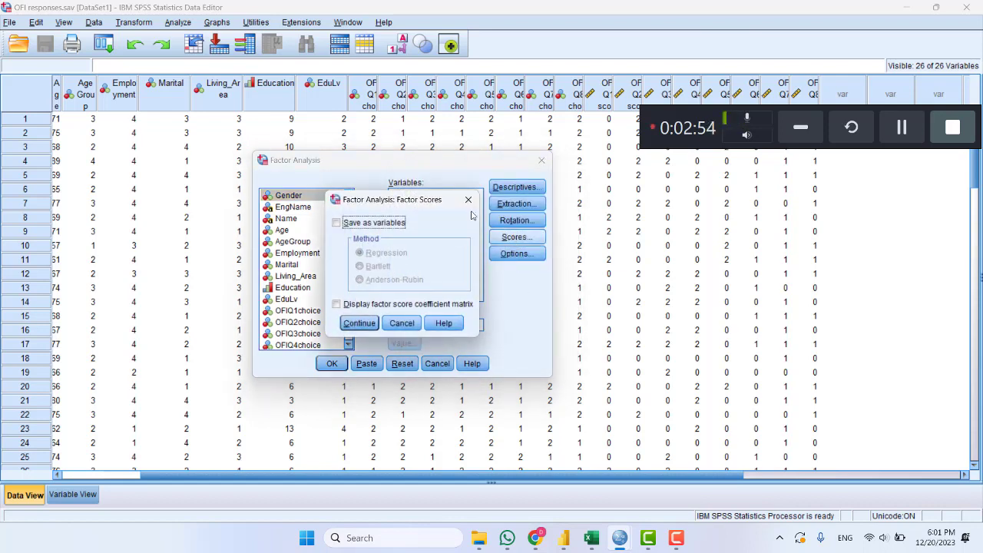
{"action": "left_click", "coordinate": [468, 199]}
{"action": "left_click", "coordinate": [507, 220]}
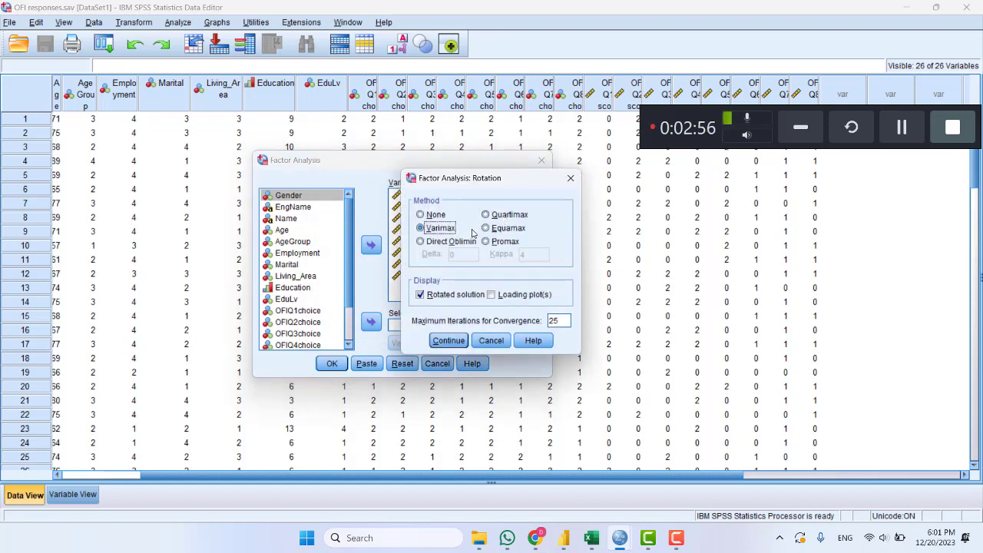
{"action": "left_click", "coordinate": [450, 342]}
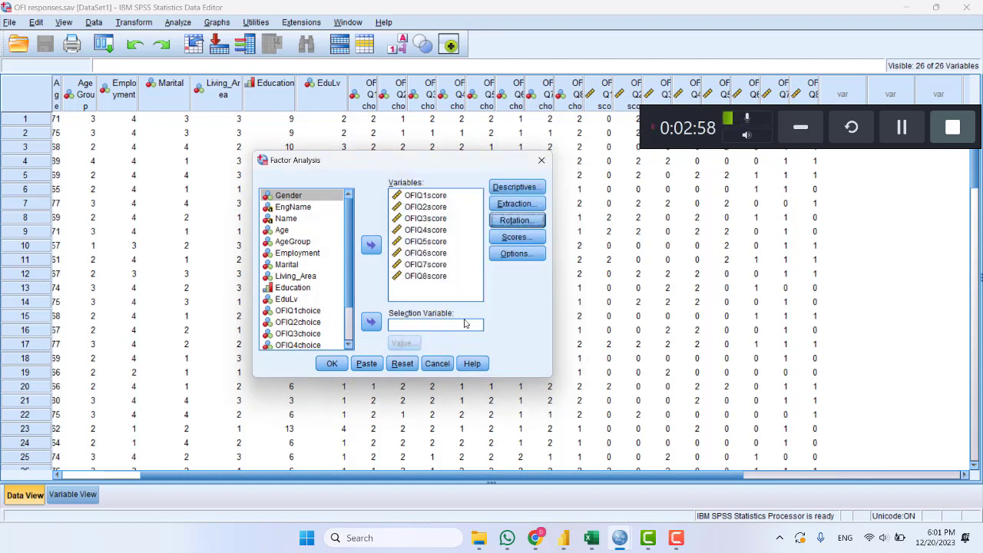
Suppress small coefficients with an absolute value below .3 in the factor analysis output.
{"action": "left_click", "coordinate": [516, 255]}
{"action": "left_click", "coordinate": [447, 298]}
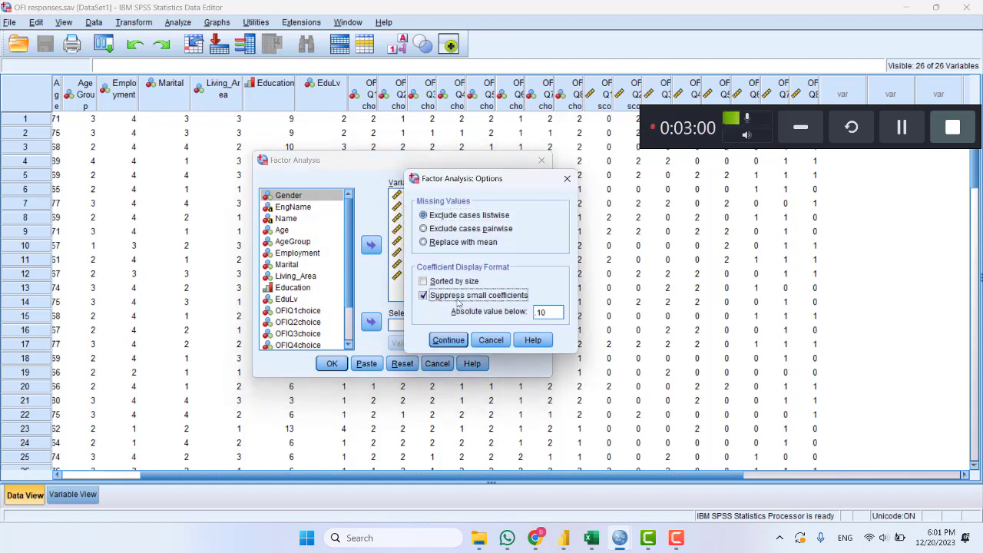
{"action": "left_click", "coordinate": [549, 312]}
{"action": "left_click", "coordinate": [550, 312]}
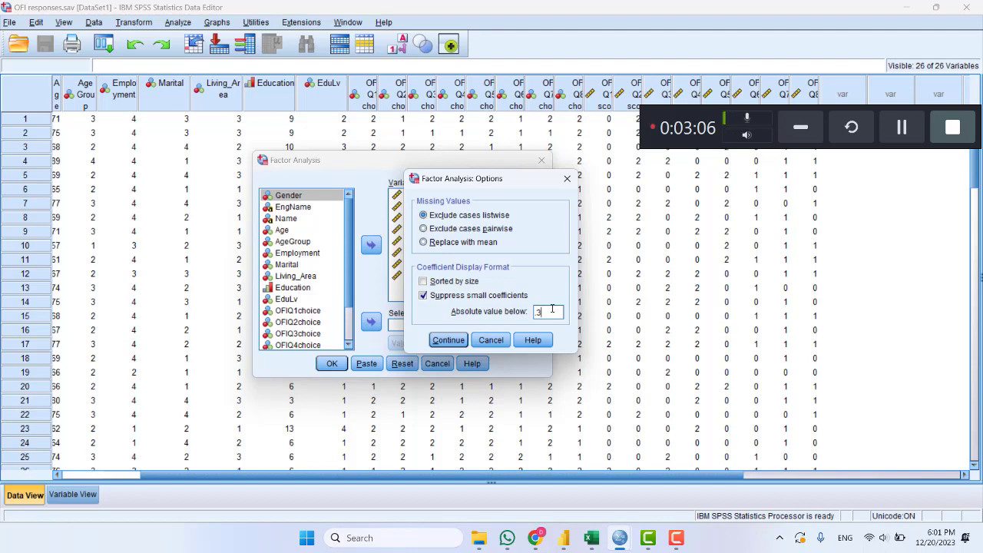
{"action": "key", "text": "Return"}
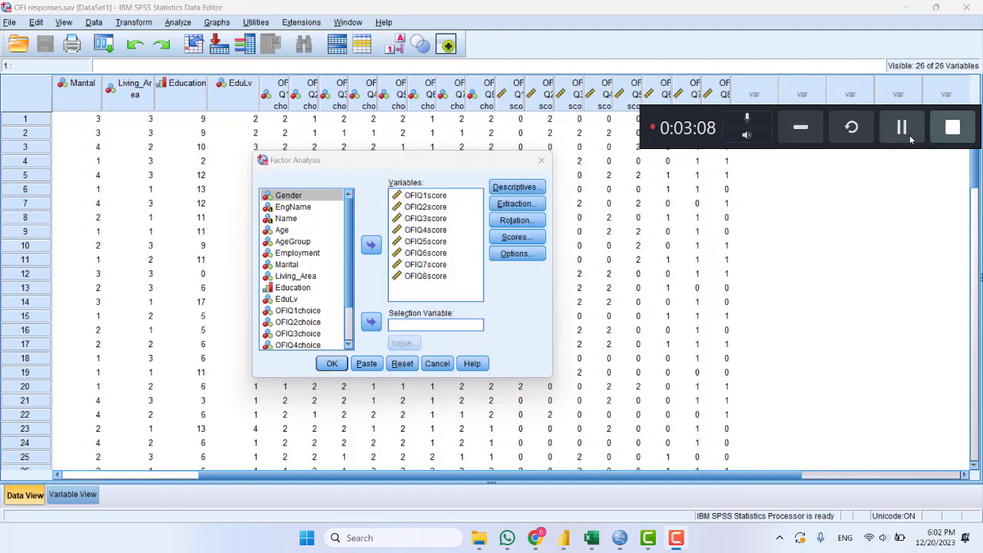
Check the factor score settings, Varimax rotation and .3 coefficient suppression, and run the factor analysis on the eight OFI score items.
{"action": "left_click", "coordinate": [516, 236]}
{"action": "left_click", "coordinate": [471, 198]}
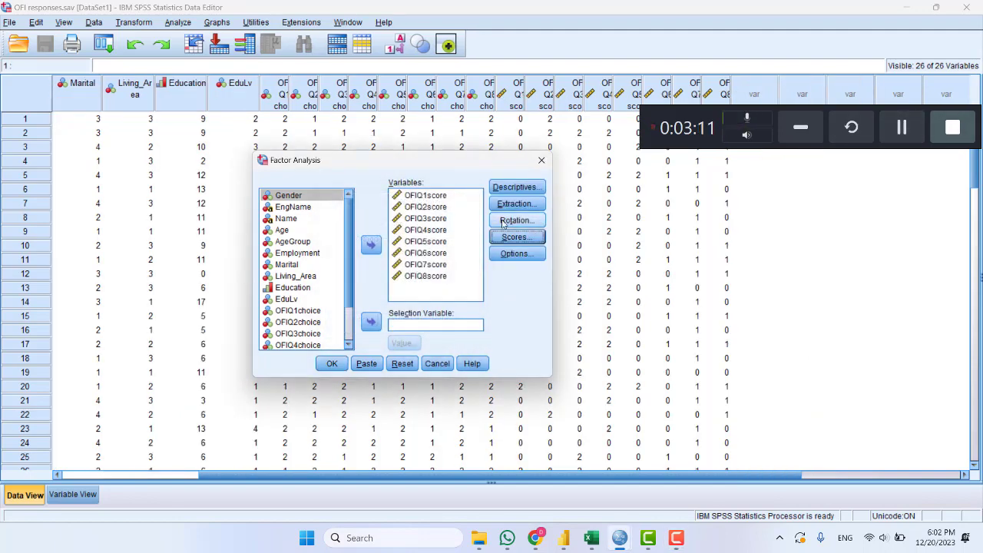
{"action": "left_click", "coordinate": [504, 221]}
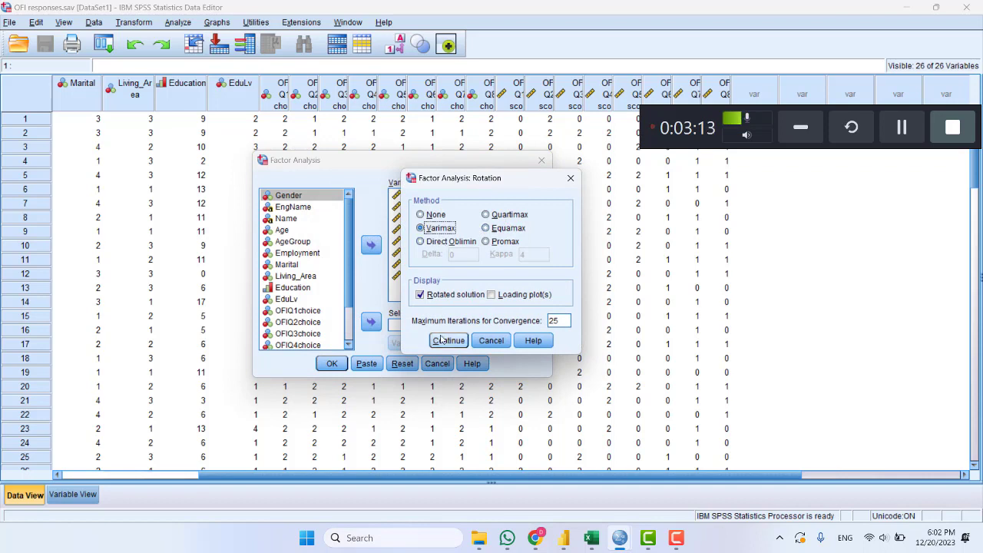
{"action": "left_click", "coordinate": [448, 340]}
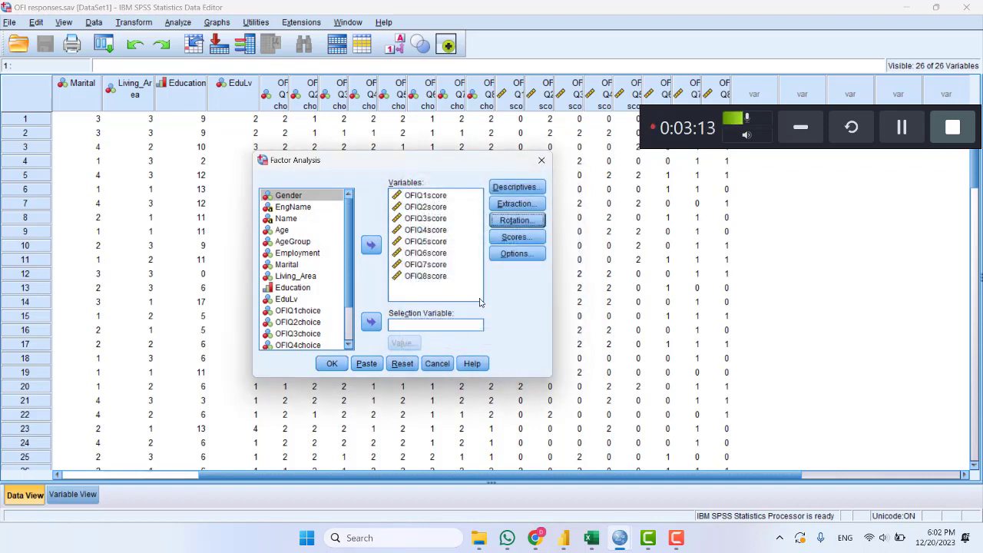
{"action": "left_click", "coordinate": [513, 255]}
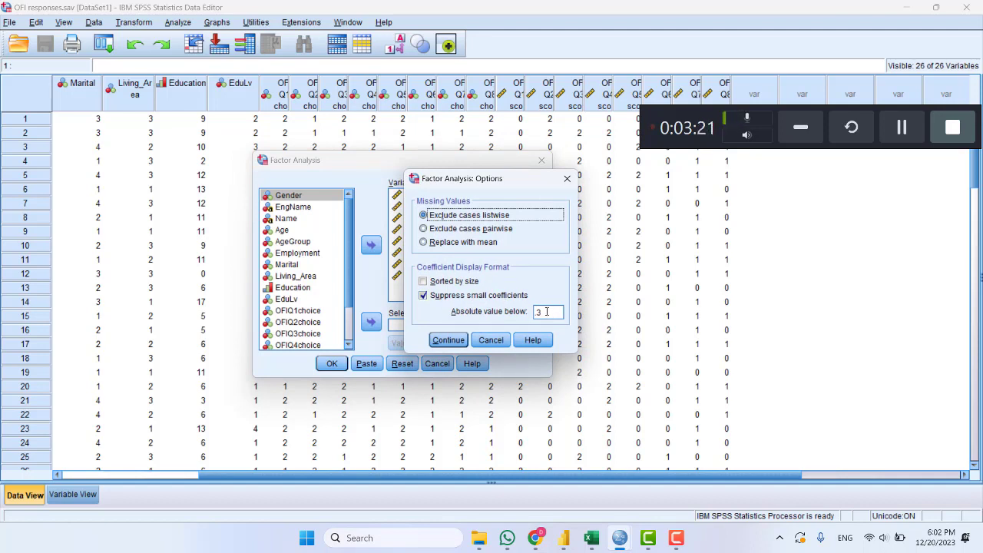
{"action": "left_click", "coordinate": [445, 342]}
{"action": "left_click", "coordinate": [332, 364]}
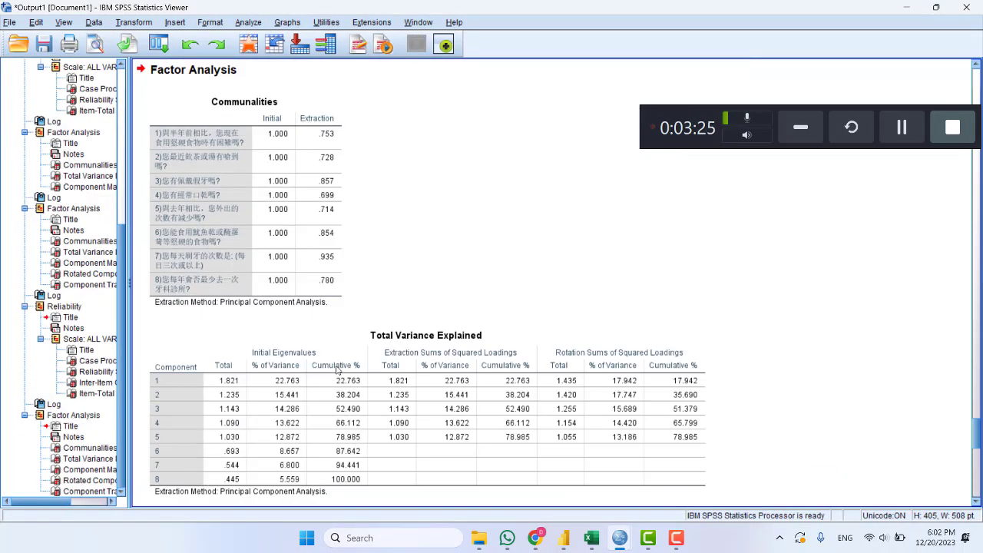
Look over the communalities and total variance tables, and switch to Chrome to view the image listing the questions by domain.
{"action": "left_click", "coordinate": [336, 267]}
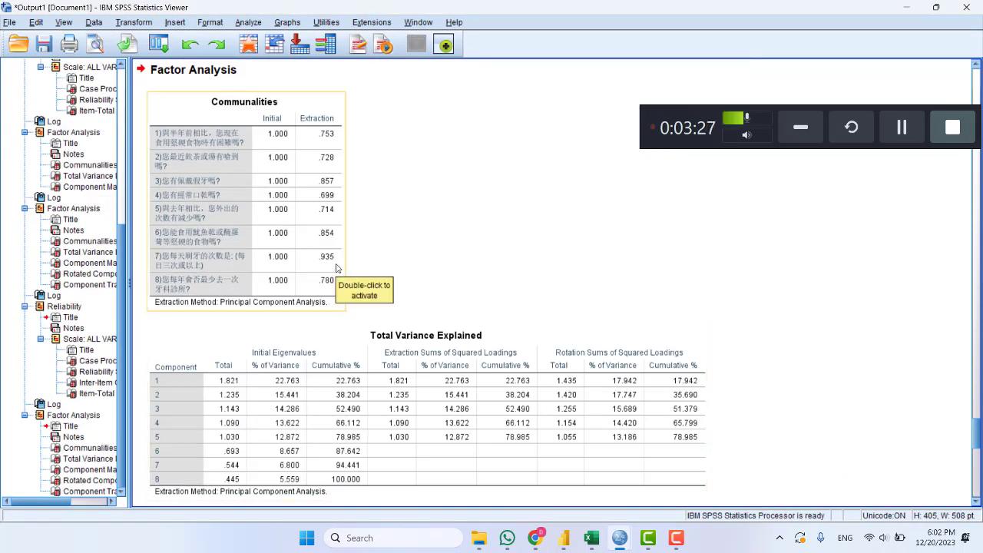
{"action": "scroll", "coordinate": [336, 268], "scroll_direction": "down", "scroll_amount": 3}
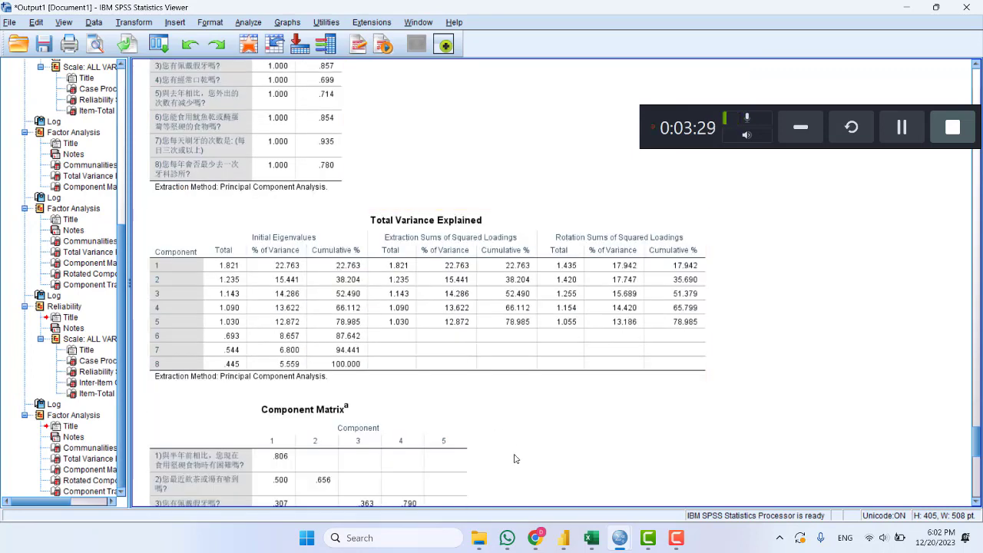
{"action": "mouse_move", "coordinate": [534, 535]}
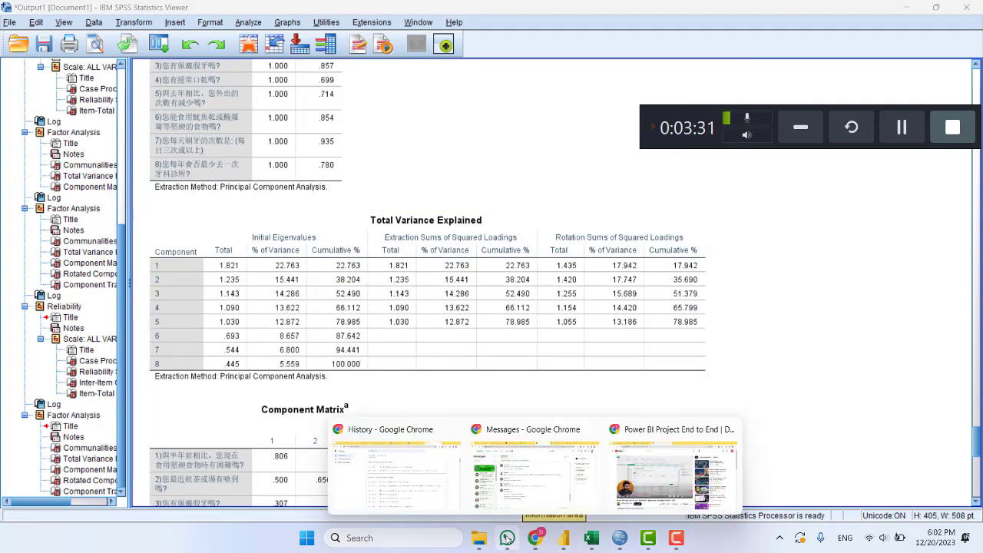
{"action": "left_click", "coordinate": [507, 538]}
{"action": "left_click", "coordinate": [519, 476]}
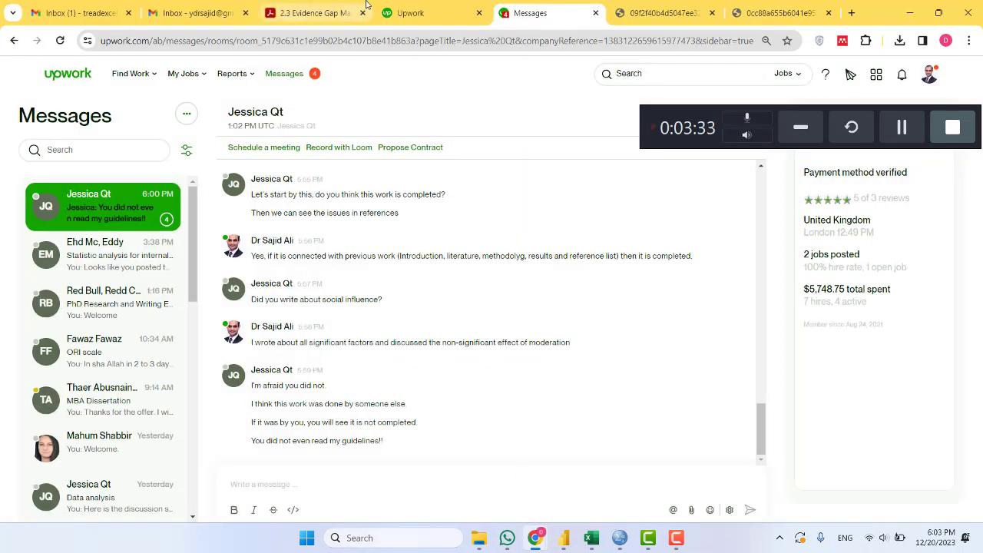
{"action": "left_click", "coordinate": [411, 13]}
{"action": "left_click", "coordinate": [665, 13]}
{"action": "left_click", "coordinate": [782, 11]}
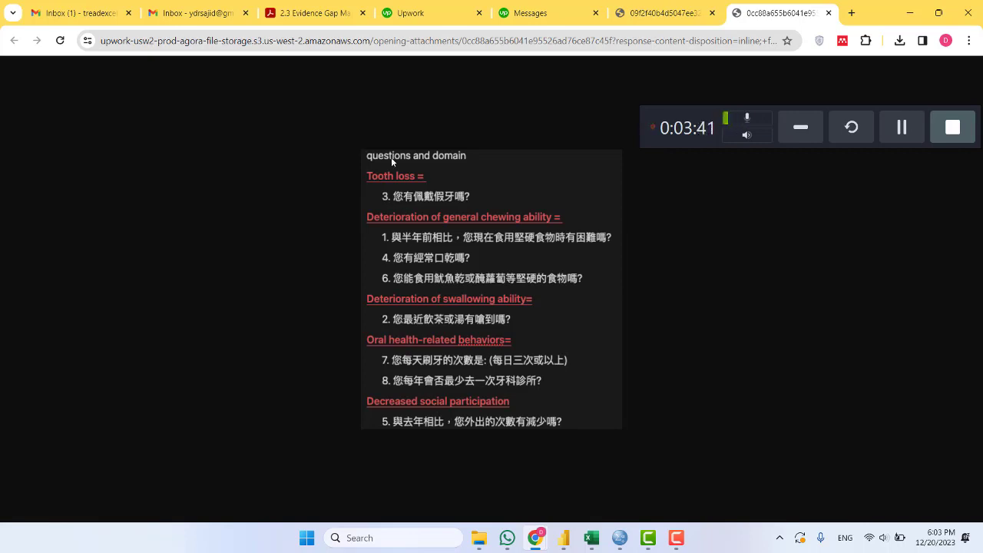
Return to the SPSS output and examine the total variance explained, the component matrix and the item loadings in the rotated component matrix.
{"action": "mouse_move", "coordinate": [620, 538]}
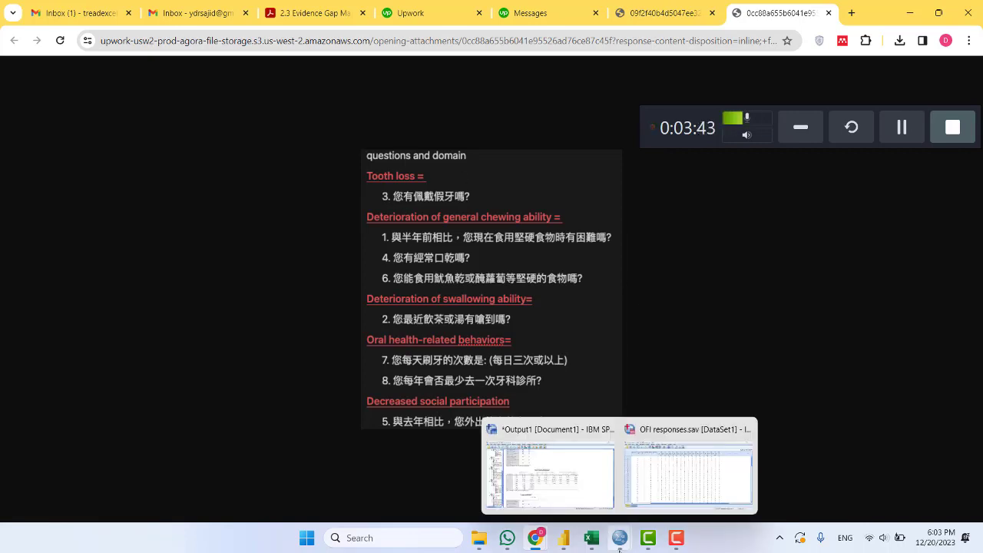
{"action": "left_click", "coordinate": [665, 504]}
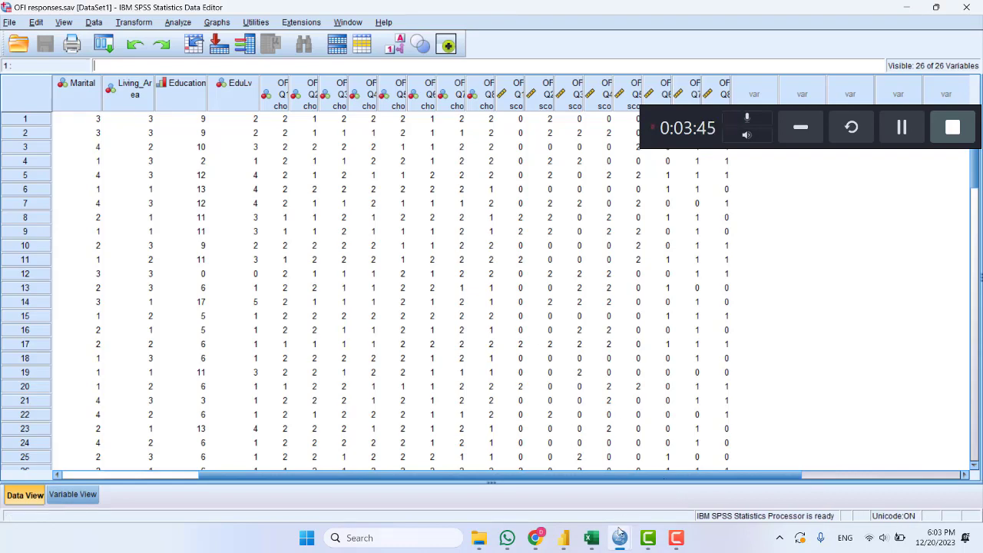
{"action": "left_click", "coordinate": [589, 498]}
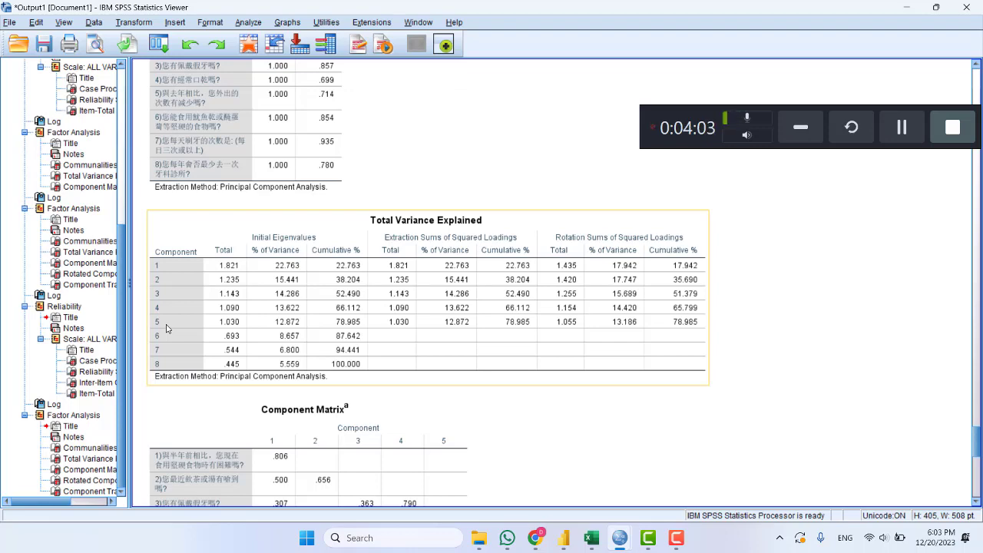
{"action": "scroll", "coordinate": [377, 417], "scroll_direction": "down", "scroll_amount": 10}
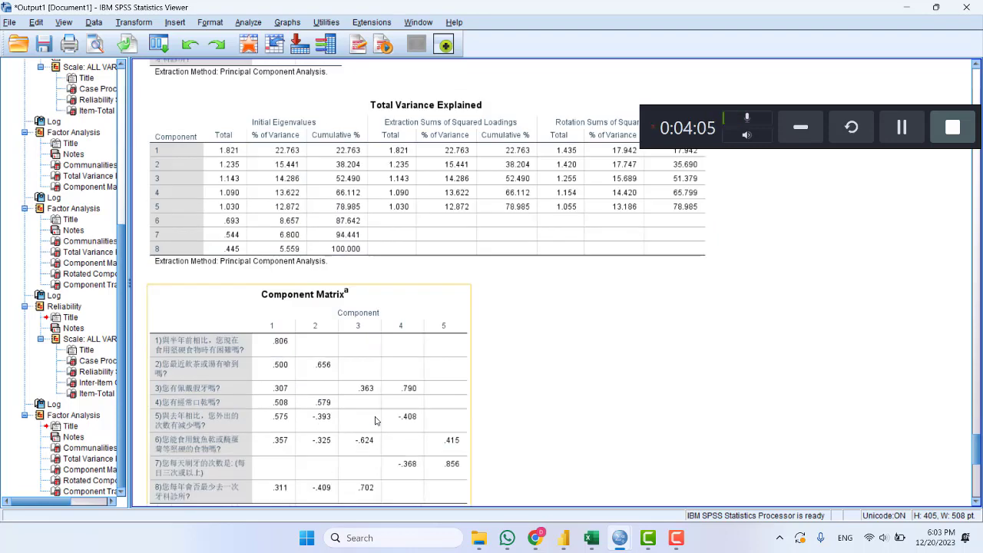
{"action": "scroll", "coordinate": [377, 419], "scroll_direction": "down", "scroll_amount": 2}
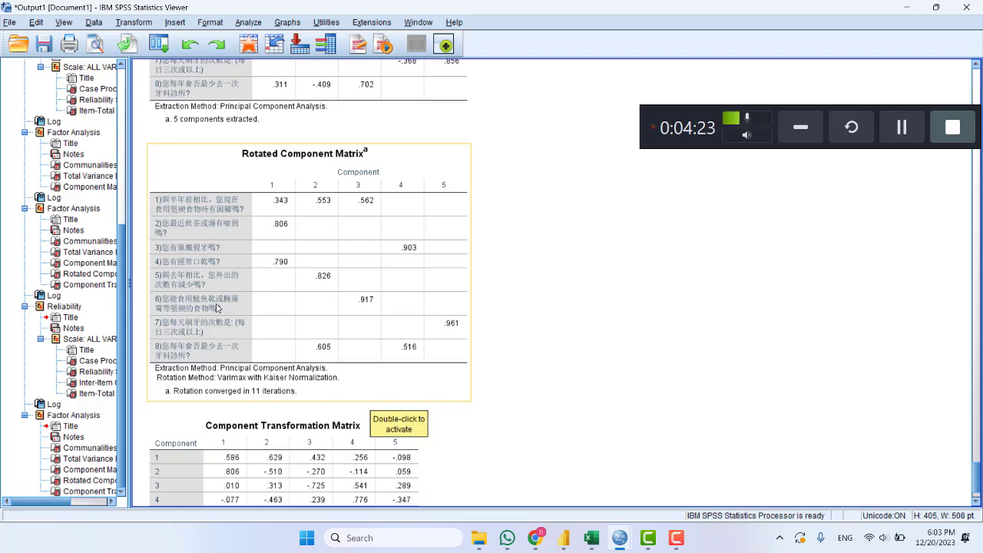
{"action": "scroll", "coordinate": [312, 275], "scroll_direction": "up", "scroll_amount": 3}
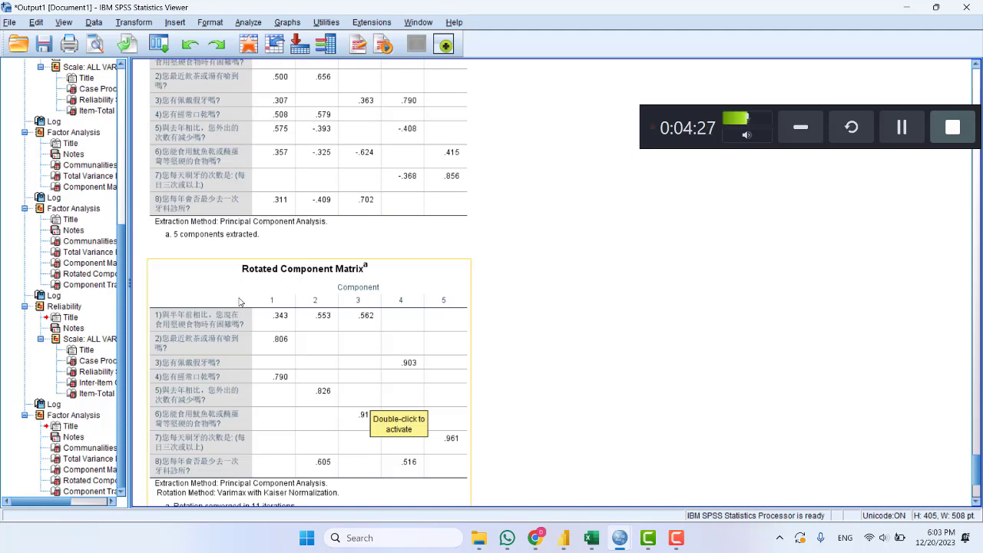
{"action": "scroll", "coordinate": [239, 302], "scroll_direction": "up", "scroll_amount": 9}
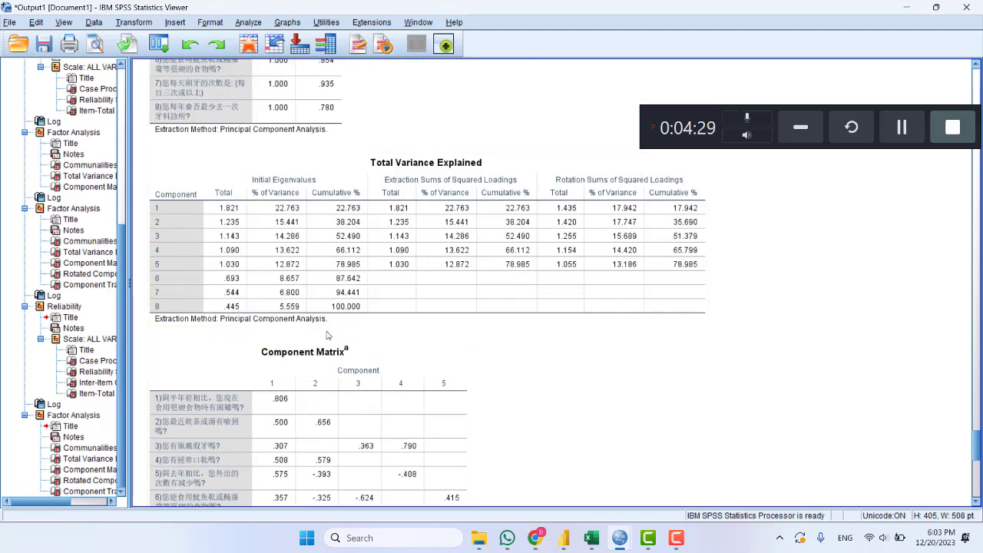